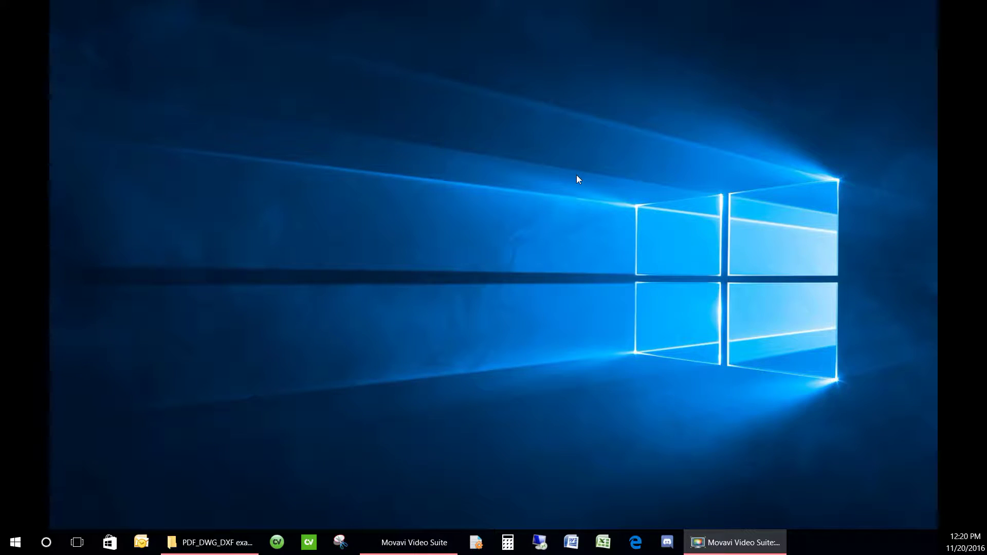
Launch DotSoft PDF2DWG from the taskbar with Complete Job PDF.PDF loaded.
{"action": "left_click", "coordinate": [476, 543]}
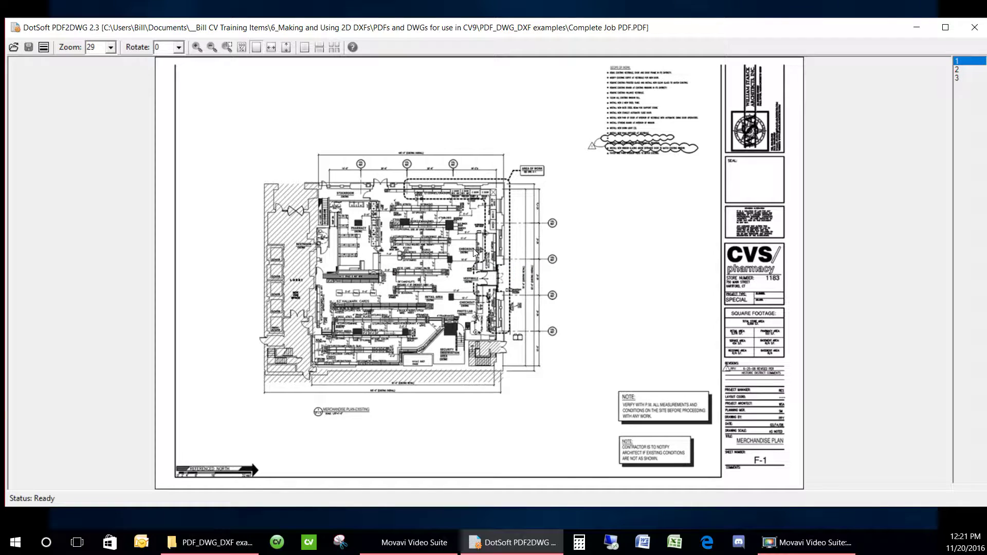
Check that page 1 converts to 'page 1 floor plan.dwg', then dismiss without saving.
{"action": "left_click", "coordinate": [24, 48]}
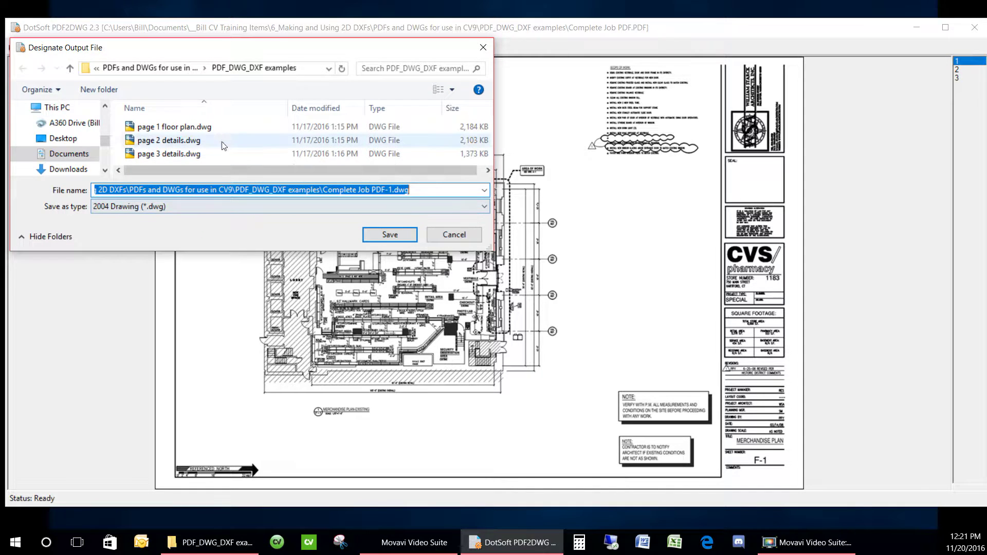
{"action": "left_click", "coordinate": [183, 130]}
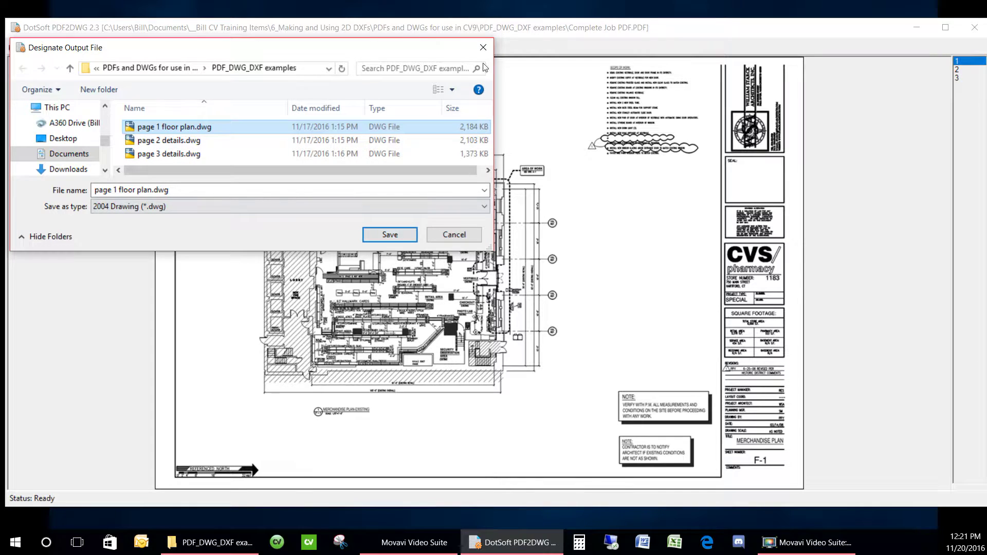
{"action": "left_click", "coordinate": [483, 47]}
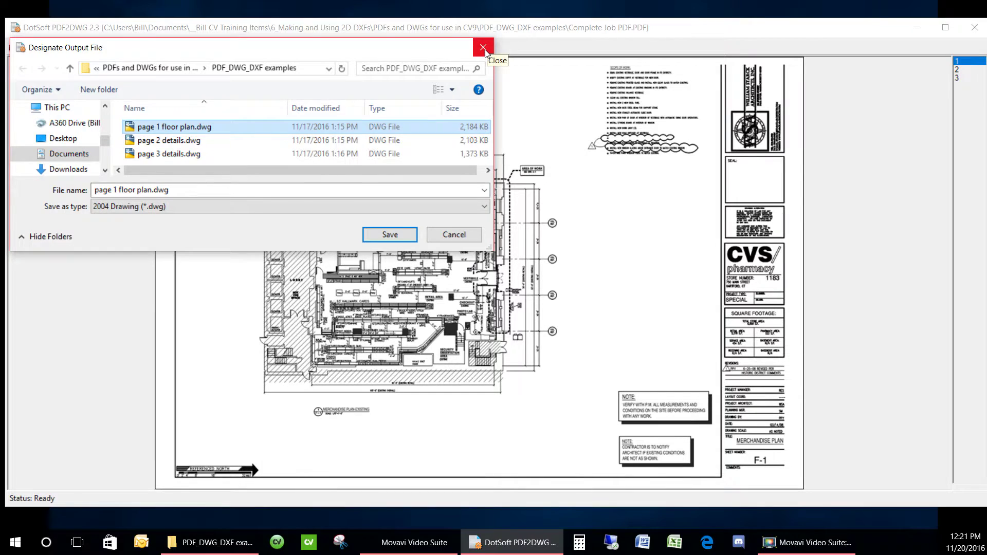
Check that page 2 converts to 'page 2 details.dwg', cancel, and close PDF2DWG.
{"action": "left_click", "coordinate": [956, 69]}
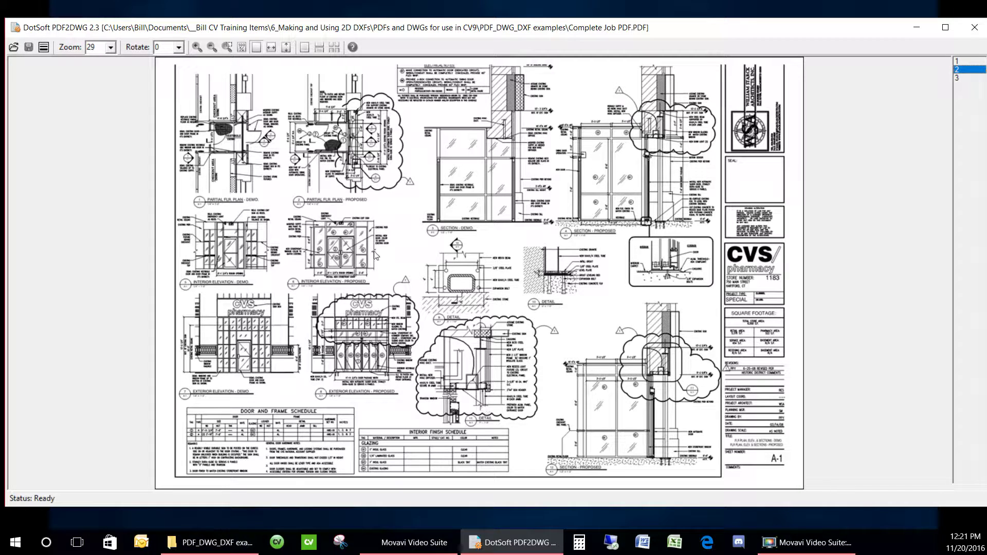
{"action": "left_click", "coordinate": [28, 47]}
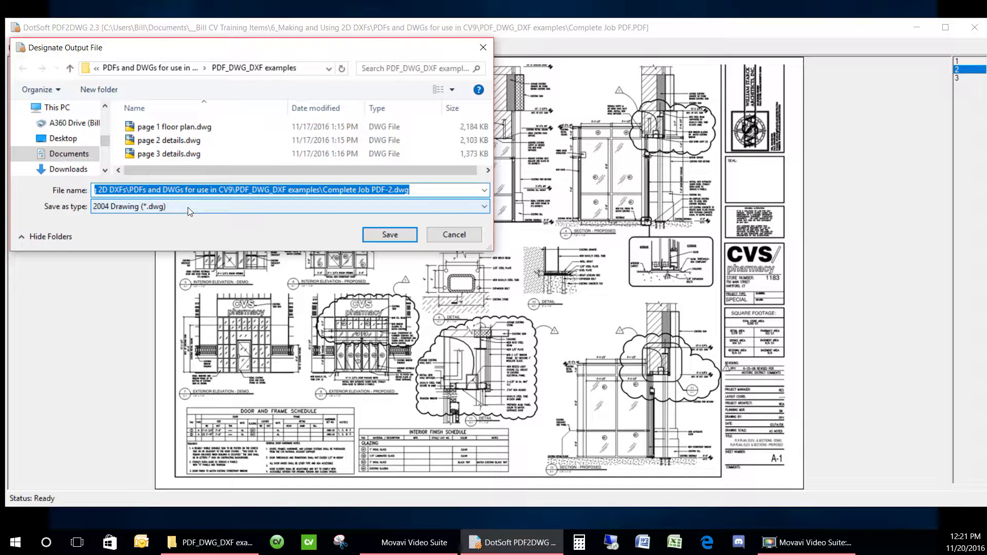
{"action": "left_click", "coordinate": [169, 140]}
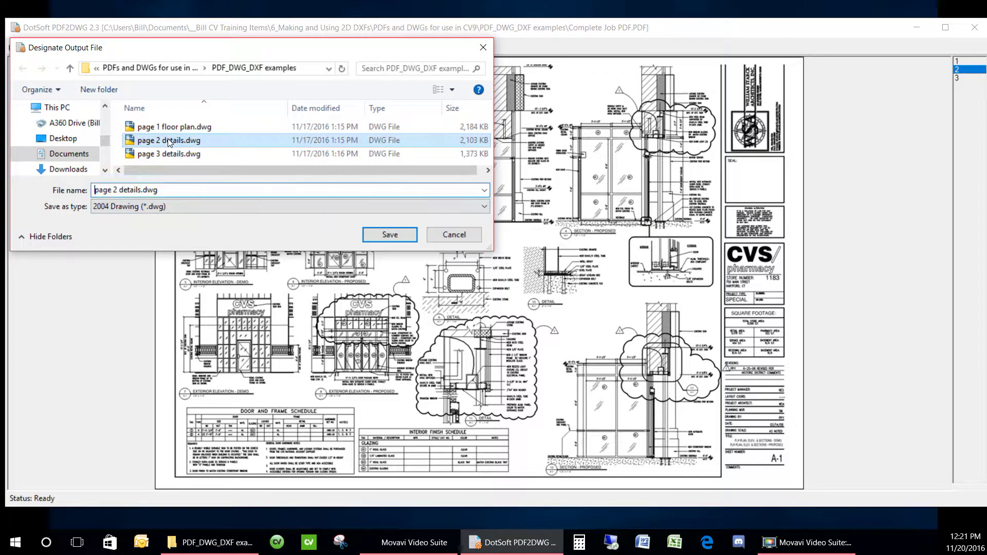
{"action": "left_click", "coordinate": [454, 234]}
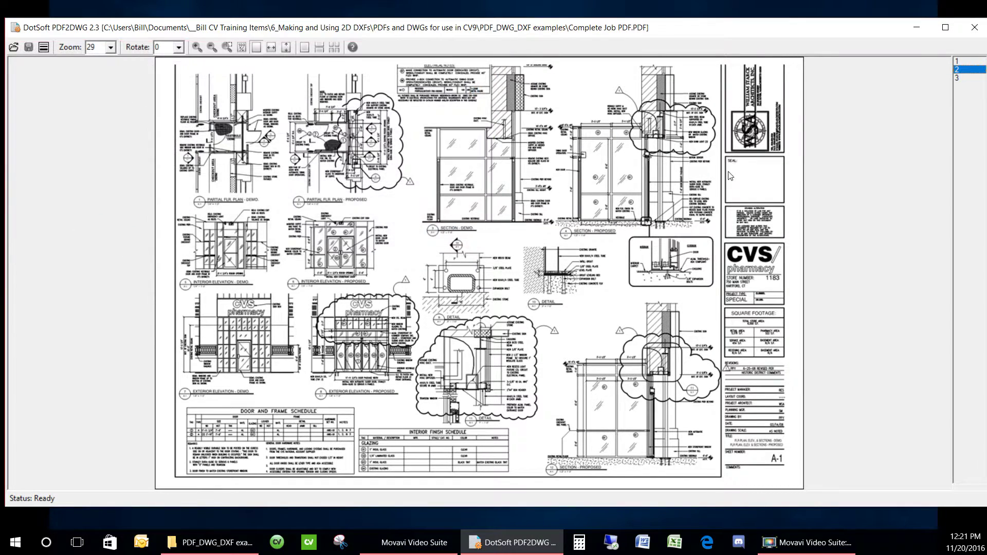
{"action": "left_click", "coordinate": [974, 29]}
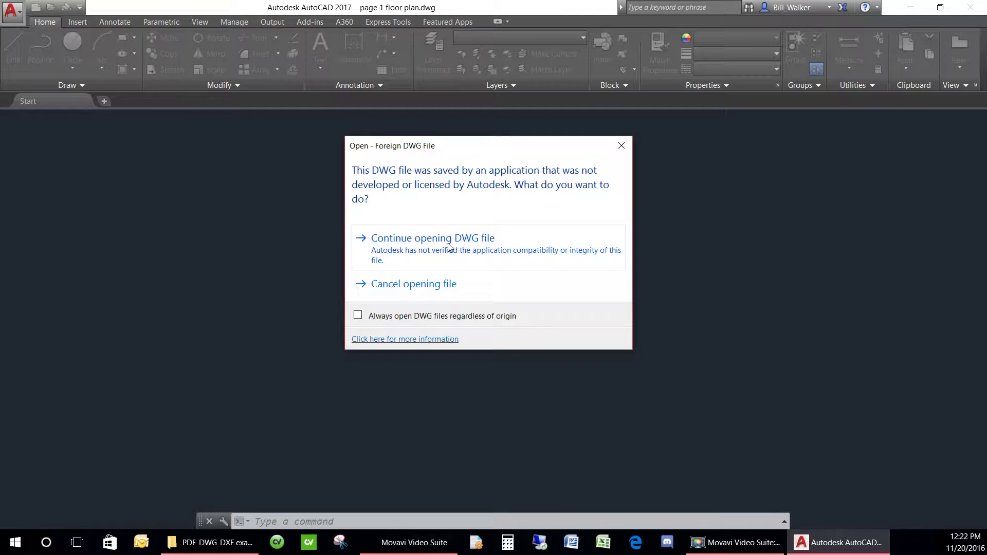
Continue opening page 1 floor plan.dwg and erase the title block and notes.
{"action": "left_click", "coordinate": [432, 241]}
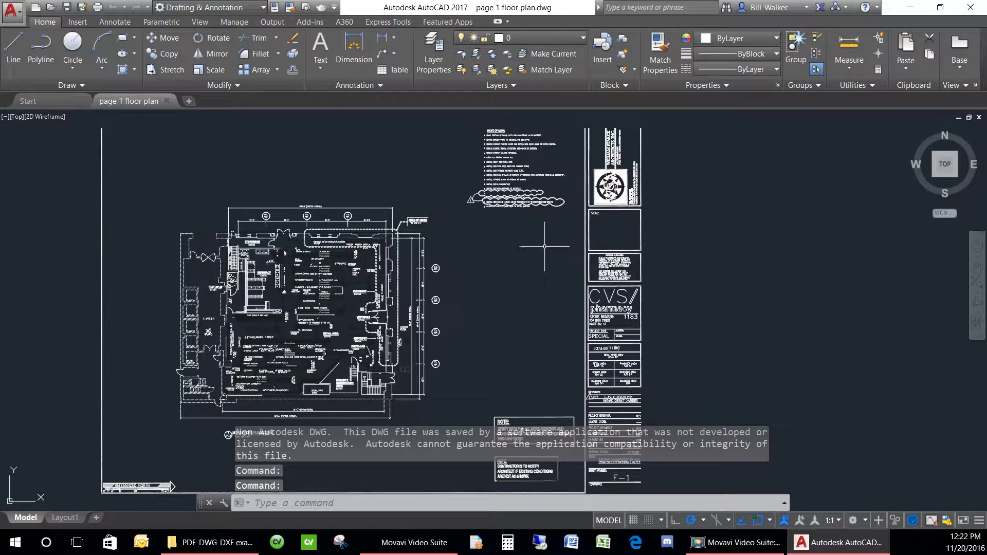
{"action": "scroll", "coordinate": [424, 199], "scroll_direction": "down", "scroll_amount": 2}
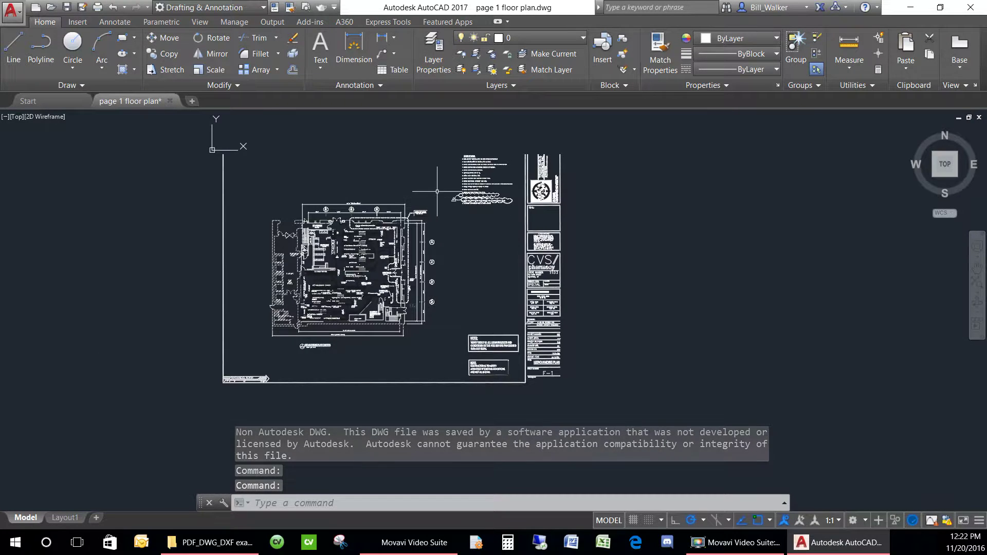
{"action": "left_click", "coordinate": [443, 144]}
{"action": "left_click", "coordinate": [628, 410]}
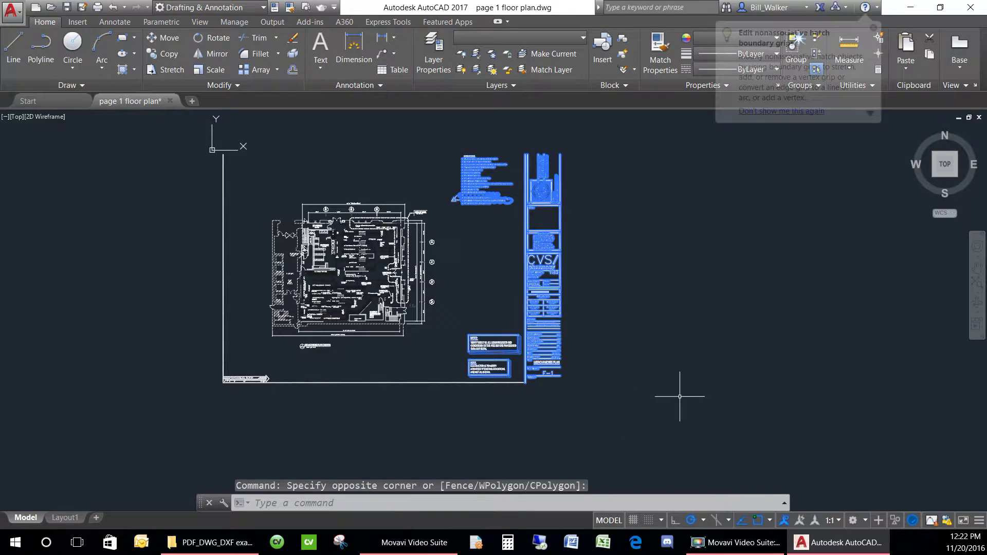
{"action": "key", "text": "Delete"}
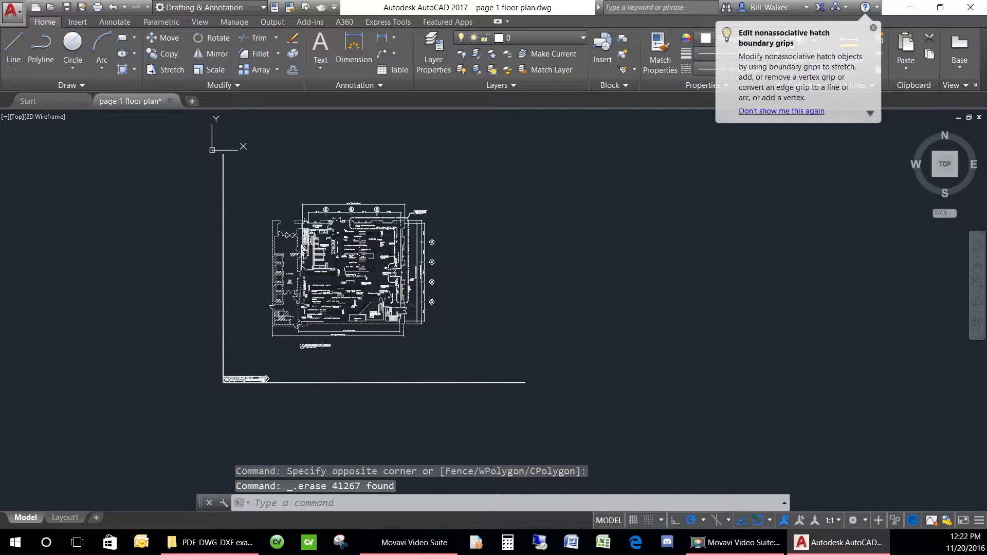
Erase the bottom and left border lines, leaving only the floor plan.
{"action": "left_click", "coordinate": [186, 360]}
{"action": "left_click", "coordinate": [562, 408]}
{"action": "key", "text": "Delete"}
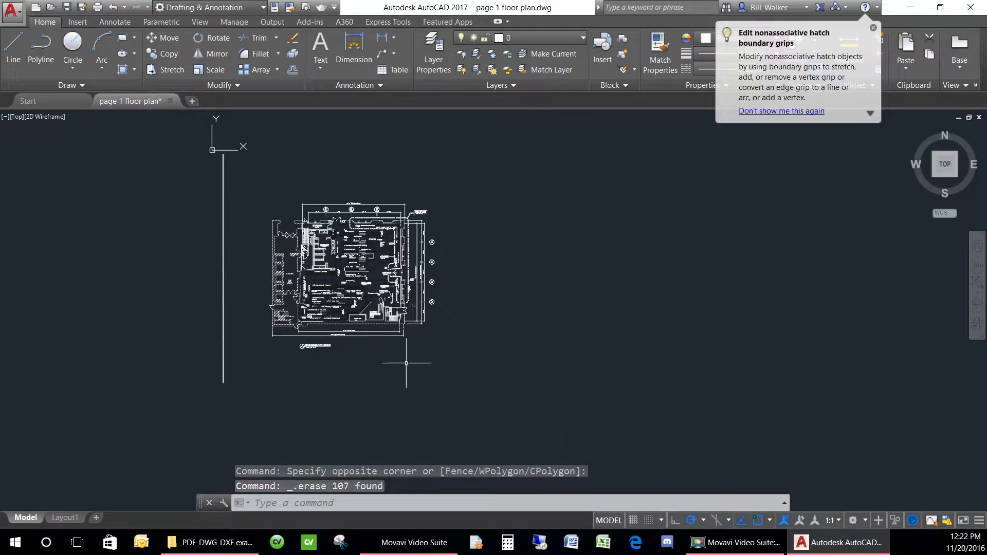
{"action": "left_click", "coordinate": [194, 139]}
{"action": "left_click", "coordinate": [275, 406]}
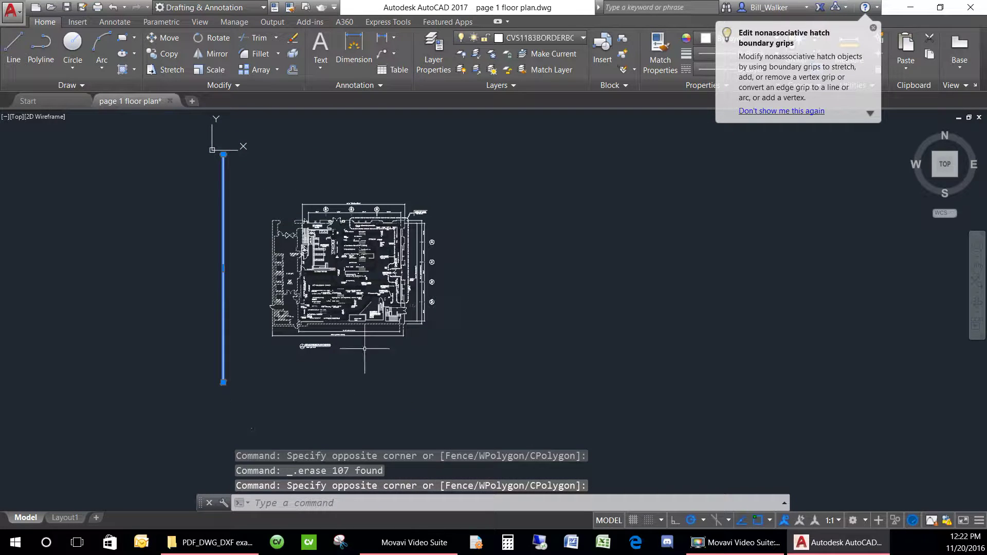
{"action": "key", "text": "Delete"}
{"action": "scroll", "coordinate": [366, 235], "scroll_direction": "up", "scroll_amount": 2}
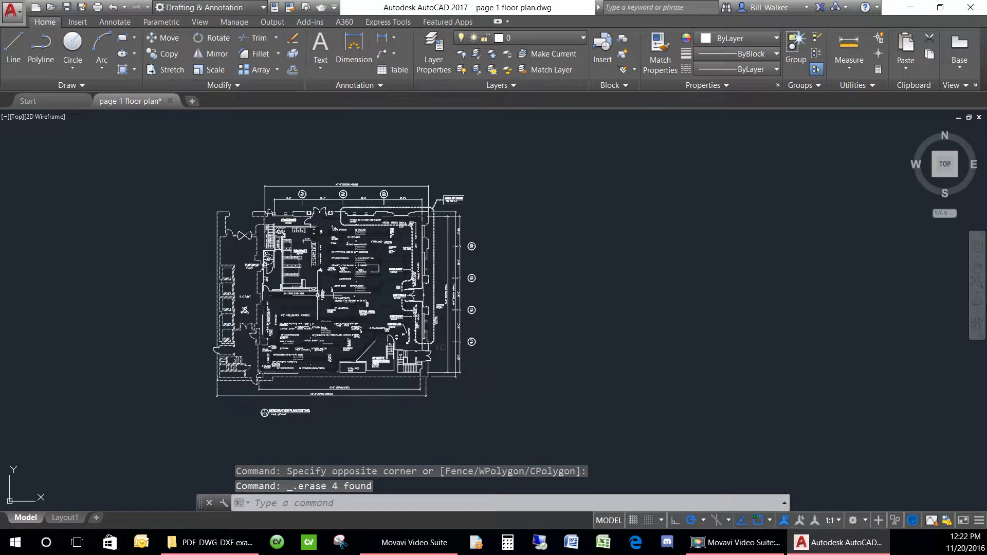
{"action": "scroll", "coordinate": [318, 295], "scroll_direction": "up", "scroll_amount": 2}
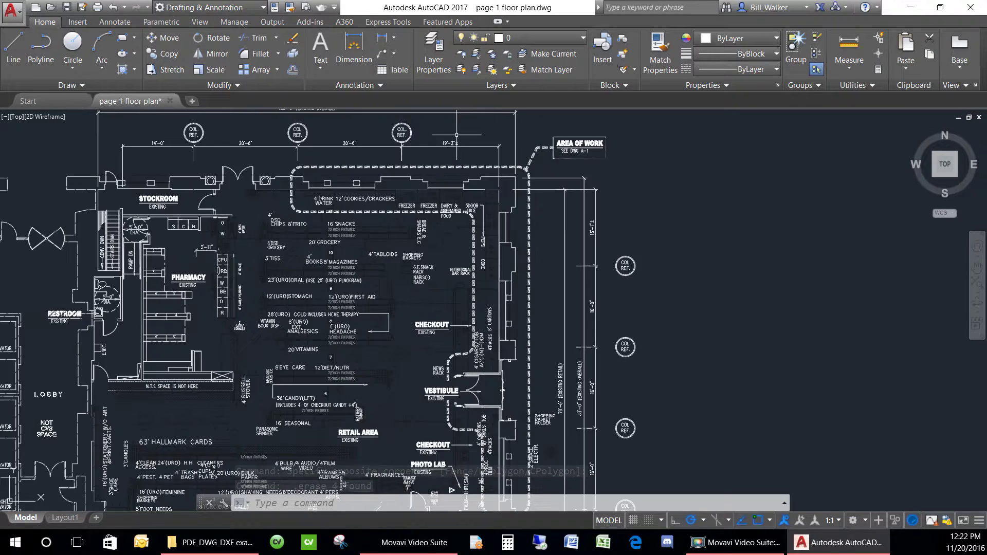
{"action": "scroll", "coordinate": [448, 148], "scroll_direction": "up", "scroll_amount": 6}
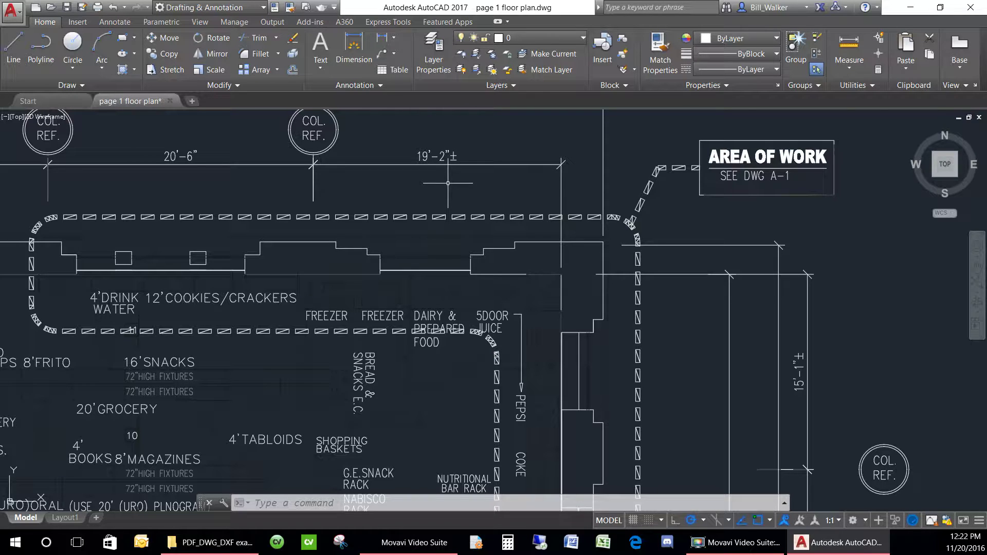
Measure the 19'-2" dimension end to end, reading a Delta X of 172.32, then bring up Calculator.
{"action": "left_click", "coordinate": [843, 47]}
{"action": "left_click", "coordinate": [312, 200]}
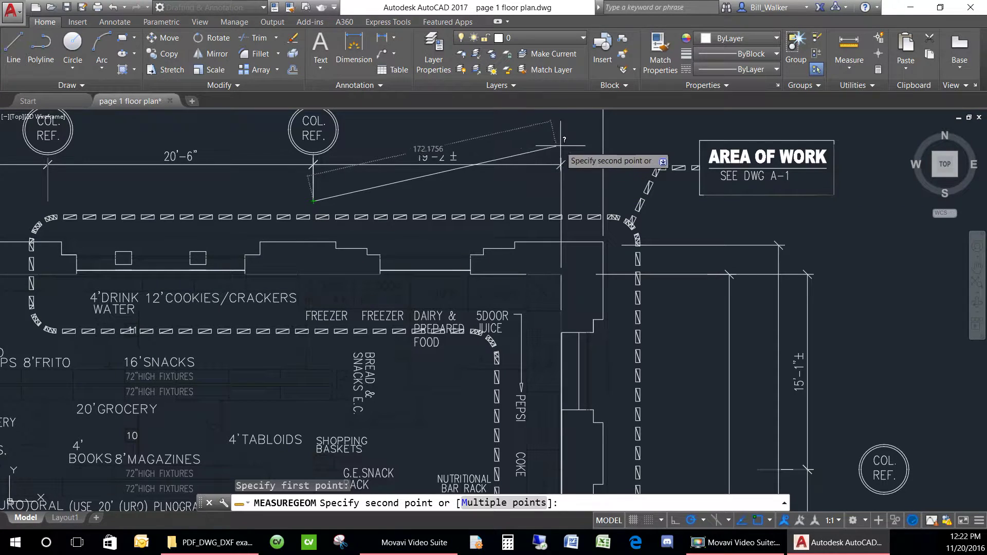
{"action": "left_click", "coordinate": [562, 161]}
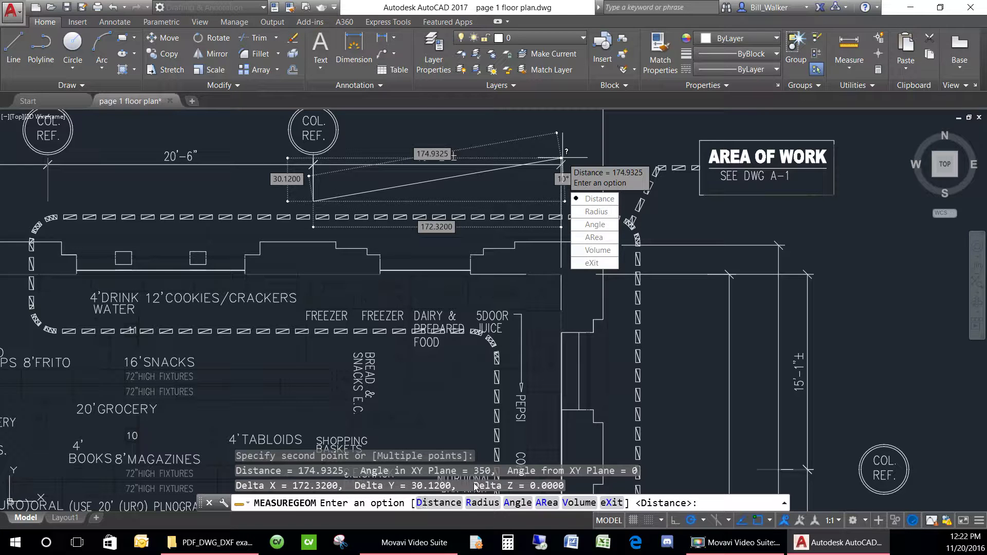
{"action": "left_click", "coordinate": [507, 542]}
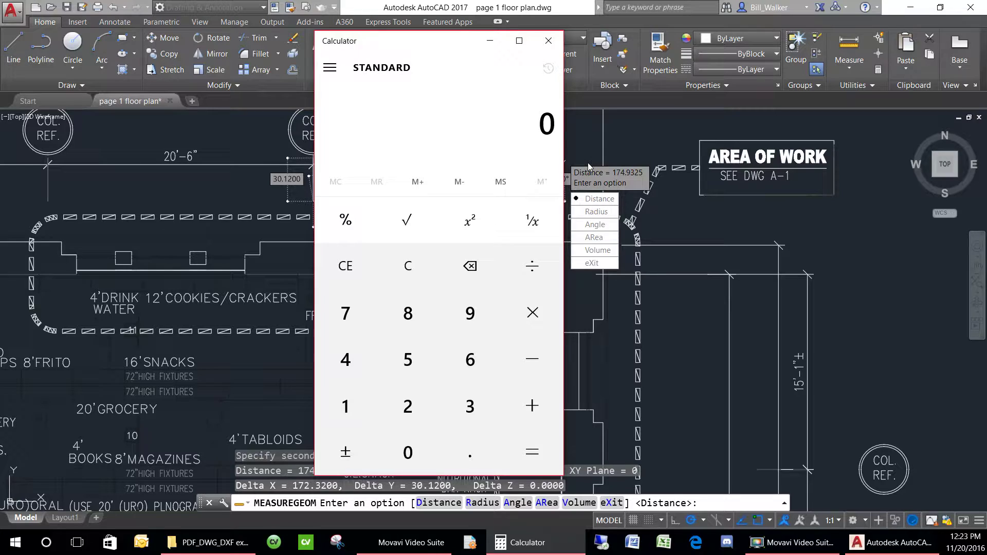
Compute 230 ÷ 172.32 = 1.3347260909935, then close Calculator and cancel the measurement.
{"action": "type", "text": "230"}
{"action": "key", "text": "slash"}
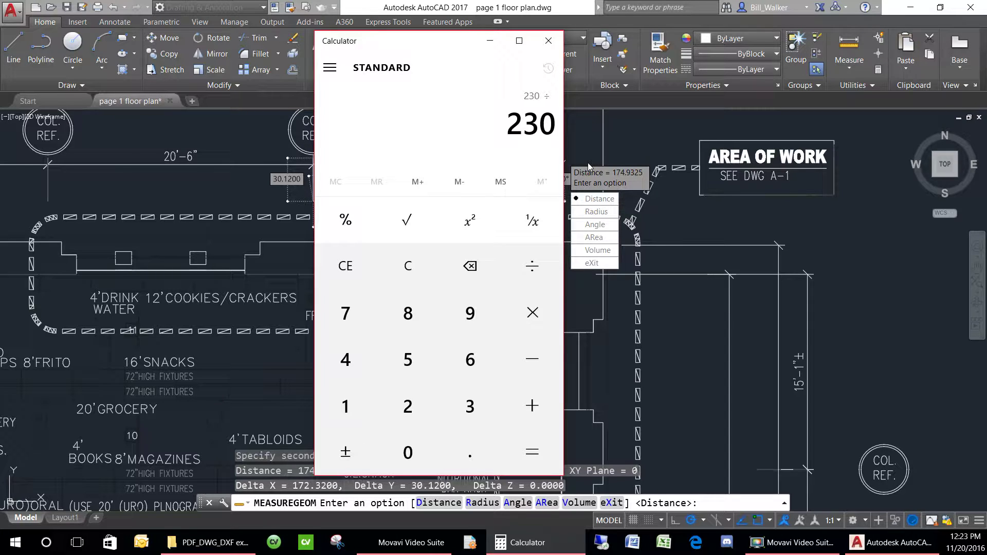
{"action": "type", "text": "172."}
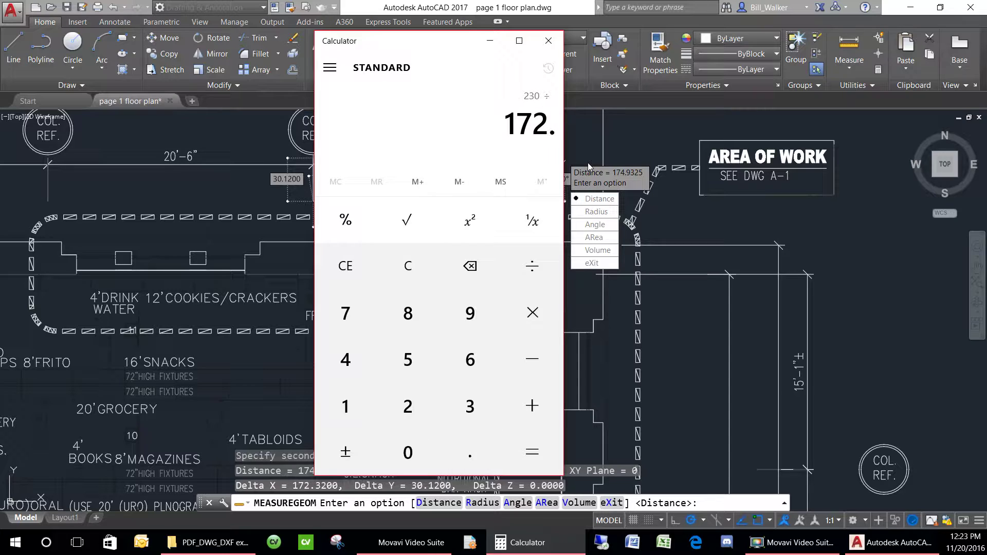
{"action": "type", "text": "320"}
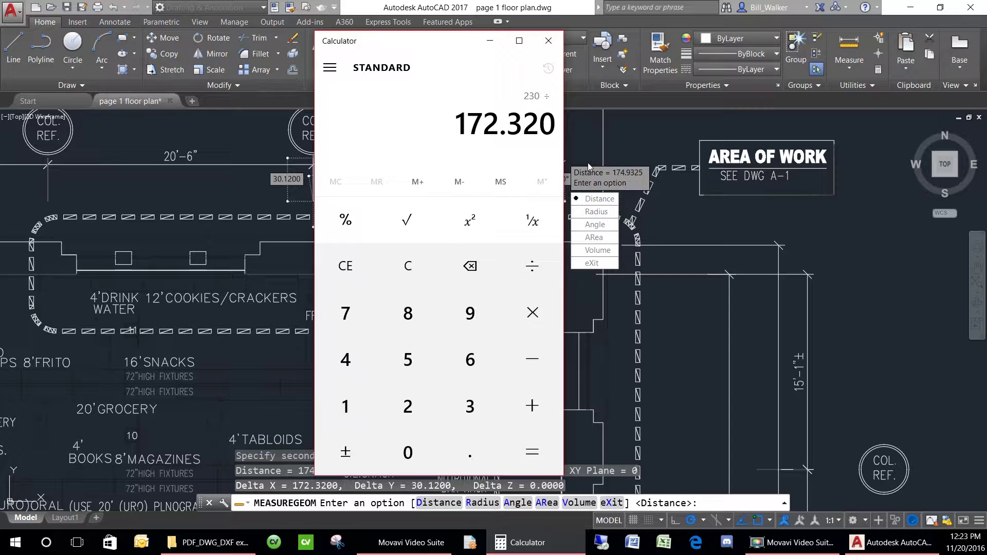
{"action": "key", "text": "Return"}
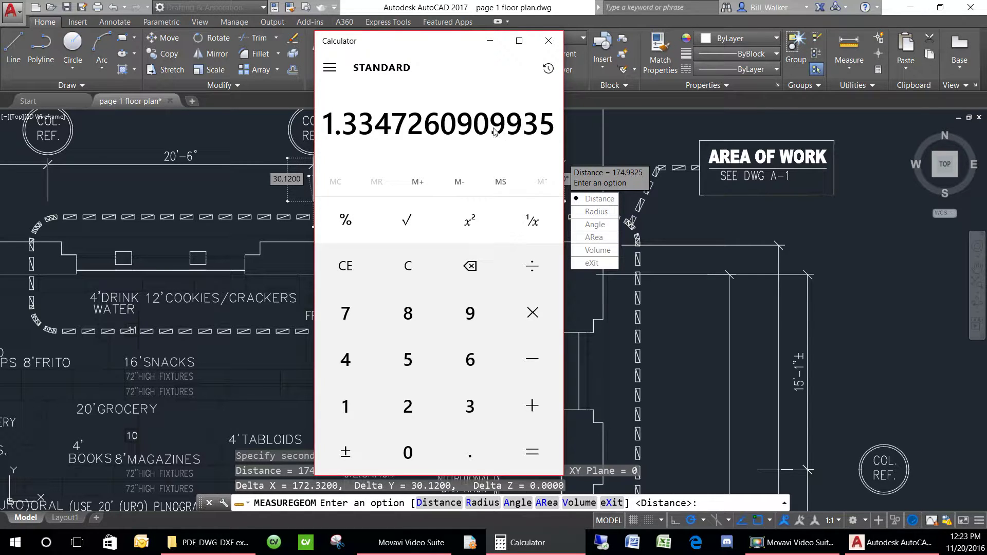
{"action": "left_click", "coordinate": [549, 41]}
{"action": "key", "text": "Escape"}
{"action": "scroll", "coordinate": [276, 137], "scroll_direction": "down", "scroll_amount": 5}
Scale the entire floor plan by 1.33472609 about a picked base point.
{"action": "left_click", "coordinate": [275, 136]}
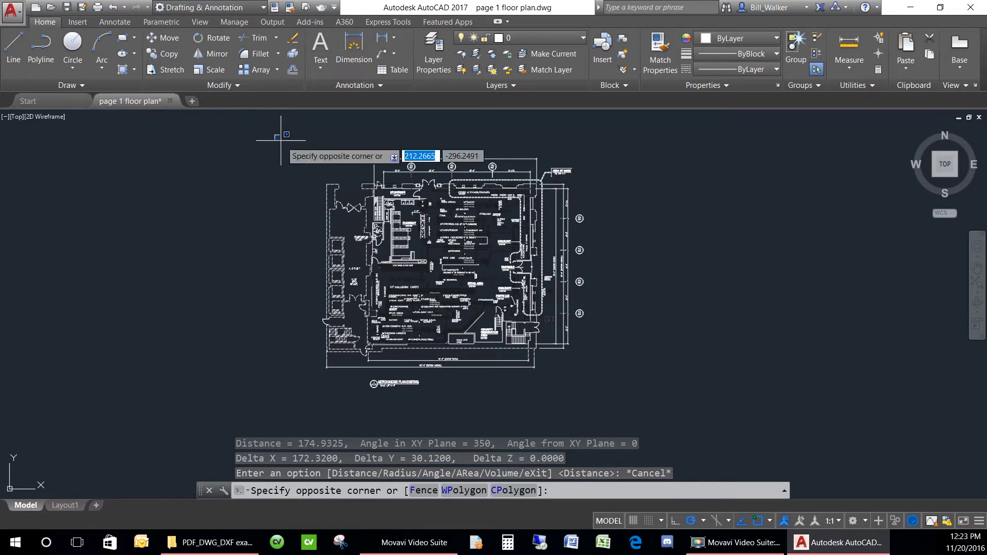
{"action": "left_click", "coordinate": [645, 403]}
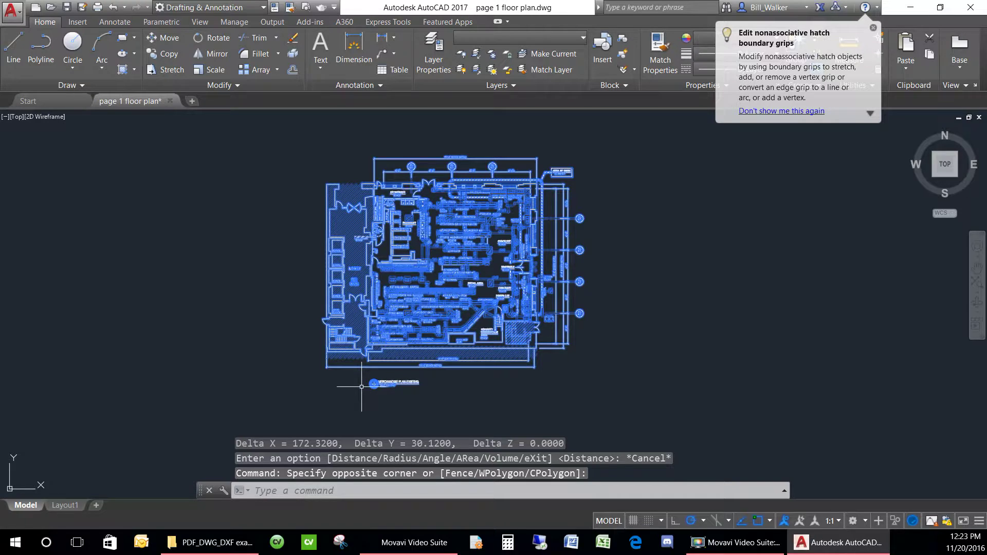
{"action": "type", "text": "SC"}
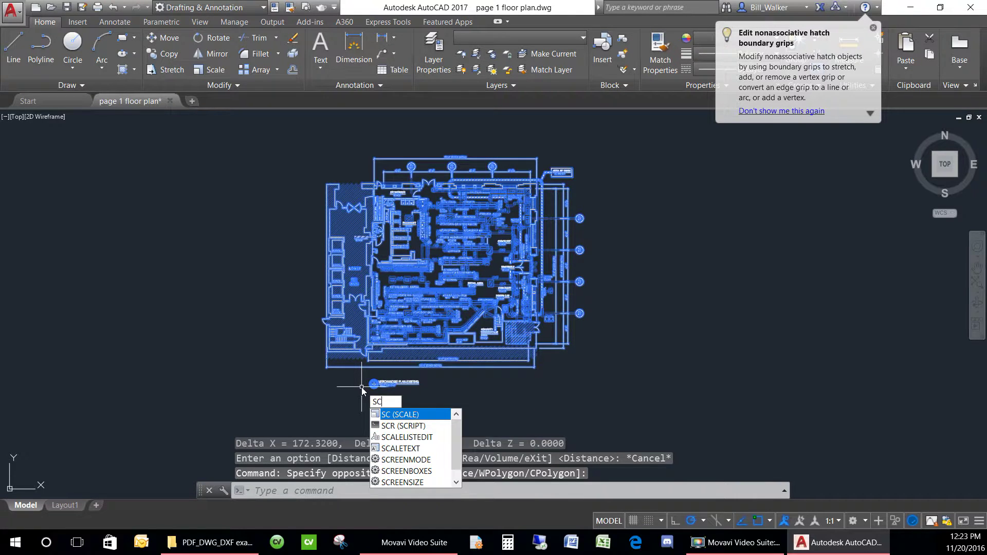
{"action": "type", "text": "ALE"}
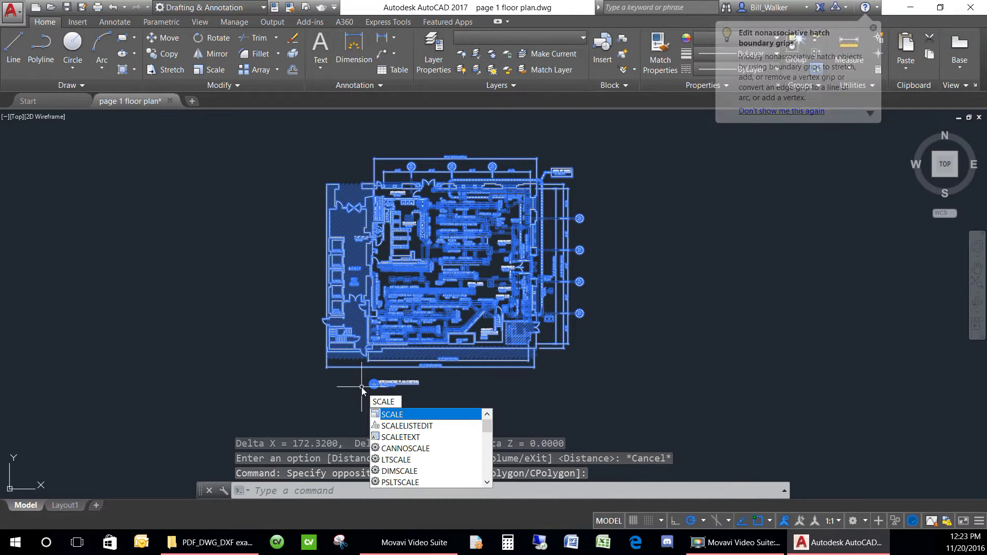
{"action": "key", "text": "Return"}
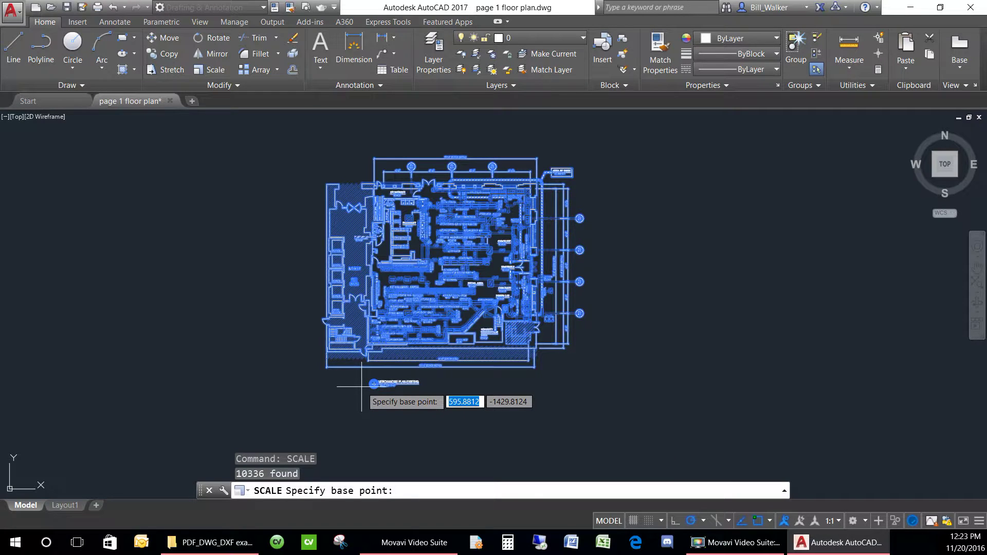
{"action": "left_click", "coordinate": [402, 302]}
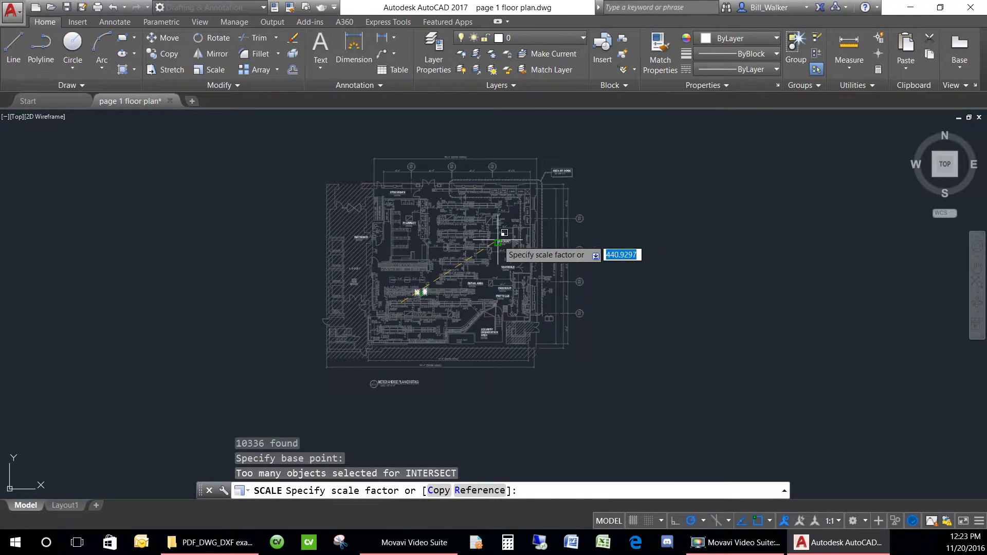
{"action": "type", "text": "1.33472609"}
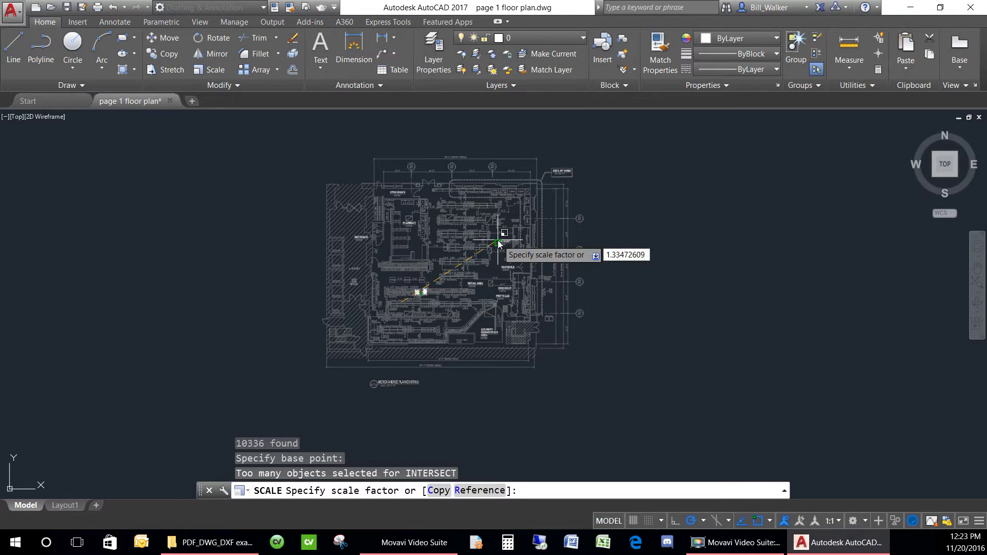
{"action": "key", "text": "Return"}
{"action": "scroll", "coordinate": [556, 118], "scroll_direction": "up", "scroll_amount": 6}
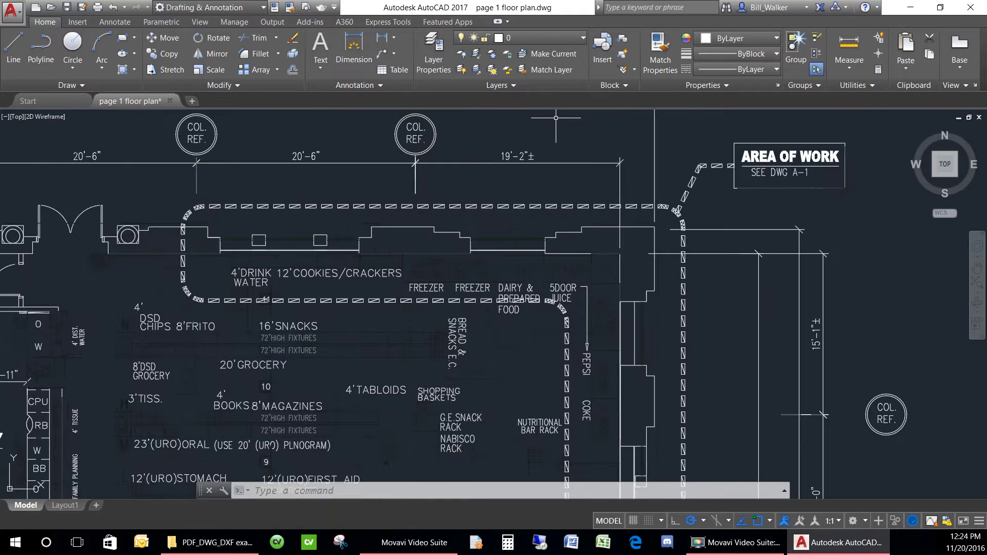
Re-measure the 19'-2" dimension and confirm Delta X now reads 230.0000.
{"action": "left_click", "coordinate": [849, 47]}
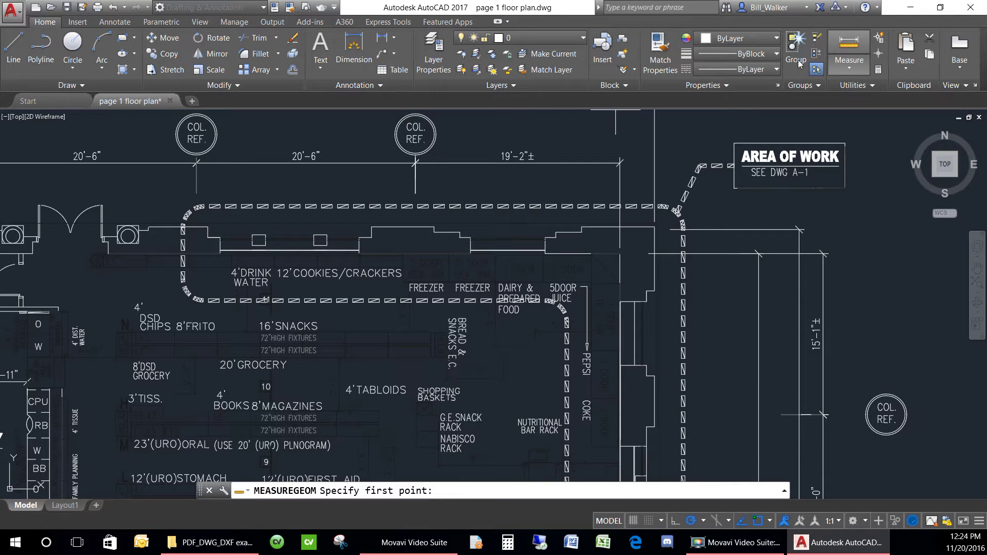
{"action": "left_click", "coordinate": [415, 193]}
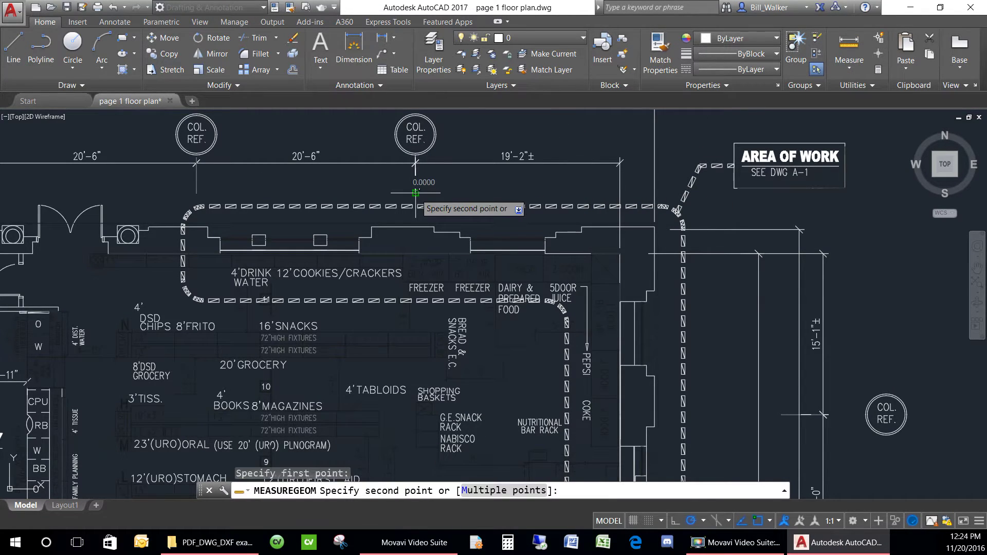
{"action": "left_click", "coordinate": [620, 158]}
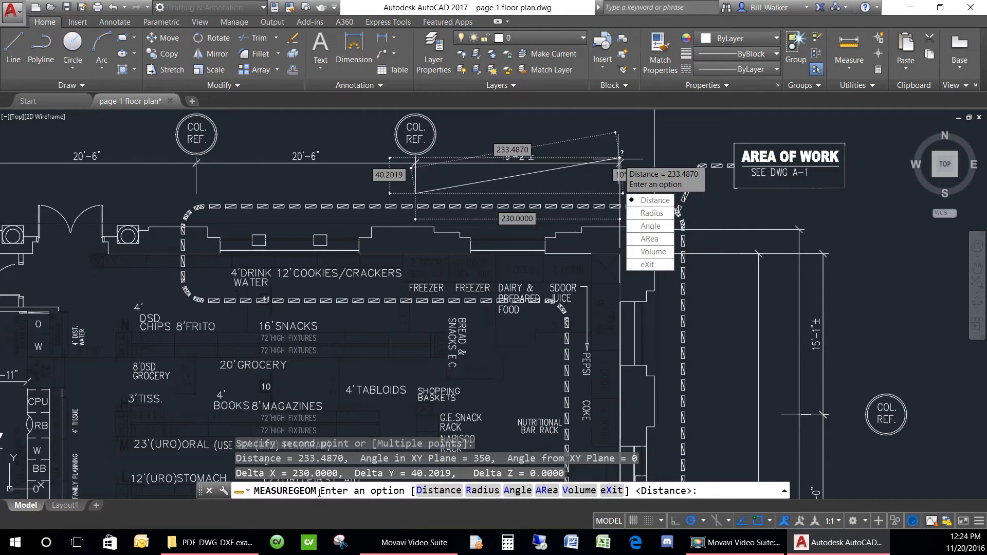